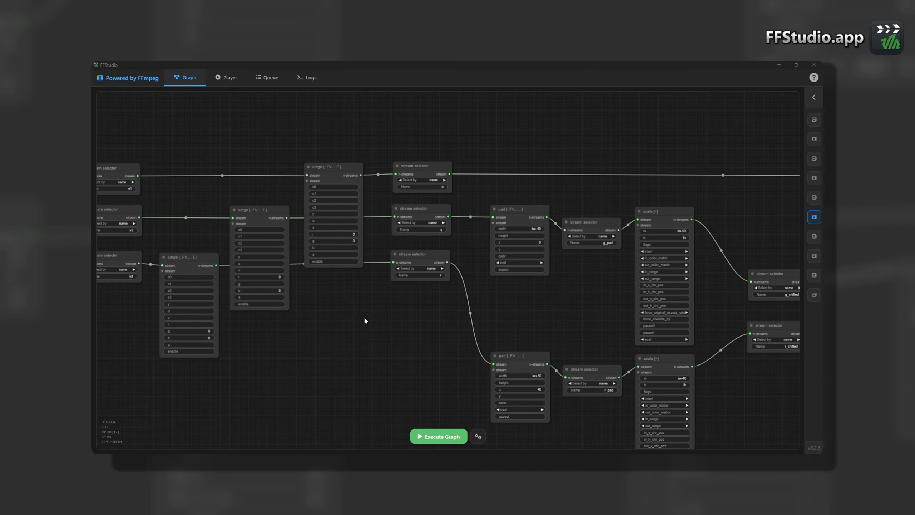
- Delete all existing nodes from the graph
scroll(365, 320, "down", 1)
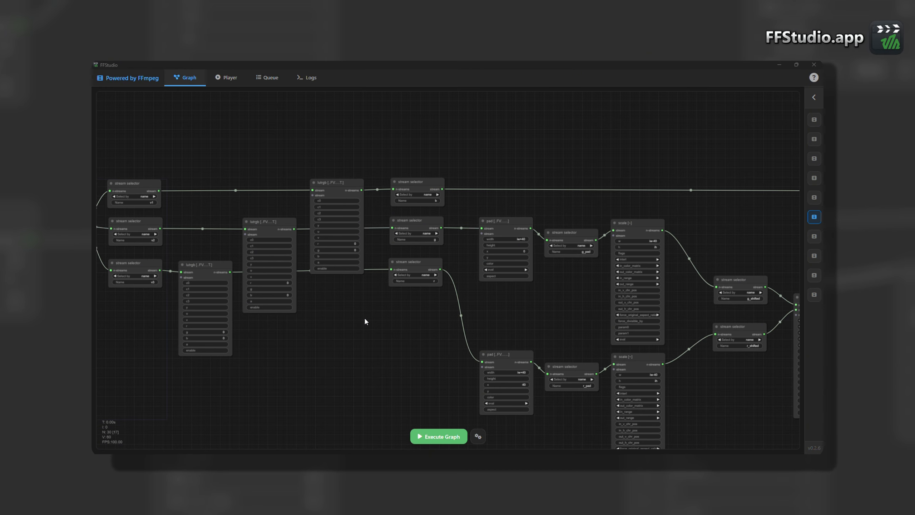
left_click_drag(311, 337, 316, 337)
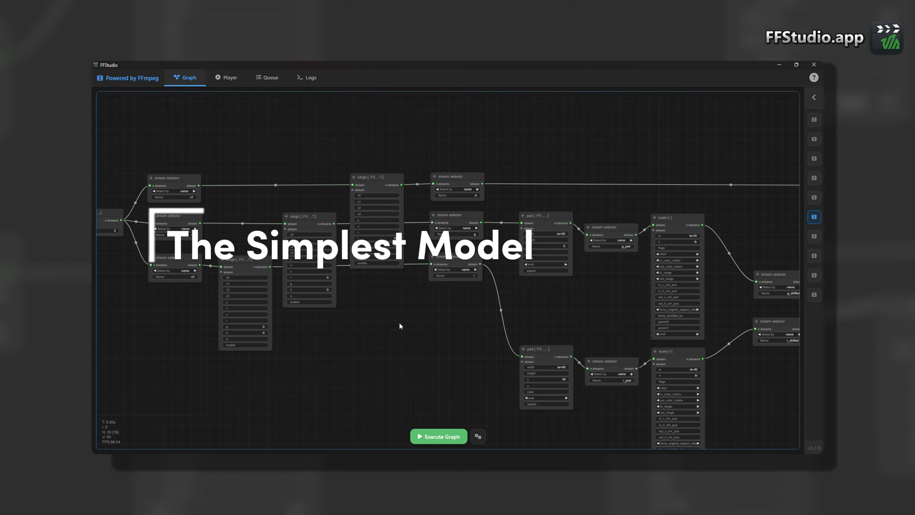
key("ctrl+a")
key("Delete")
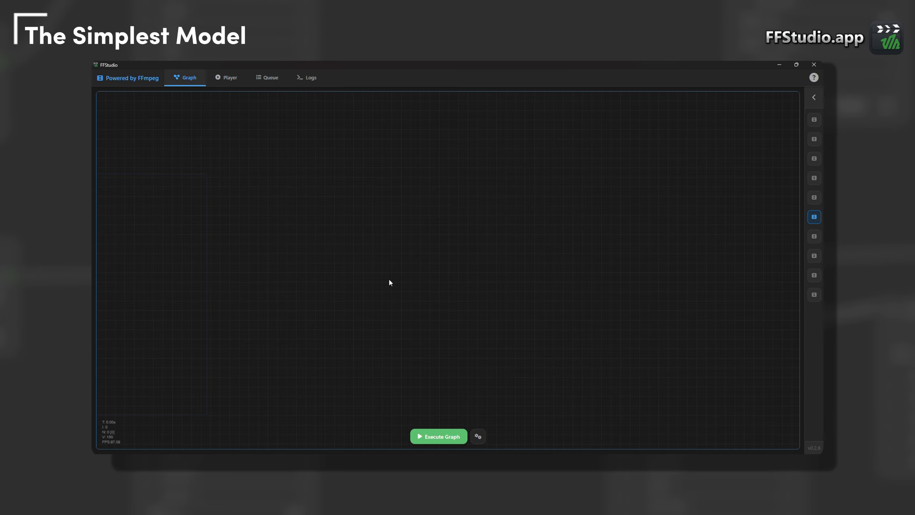
- Add an ffmpeg IN node to the empty graph
right_click(377, 269)
double_click(385, 259)
right_click(372, 244)
left_click(382, 245)
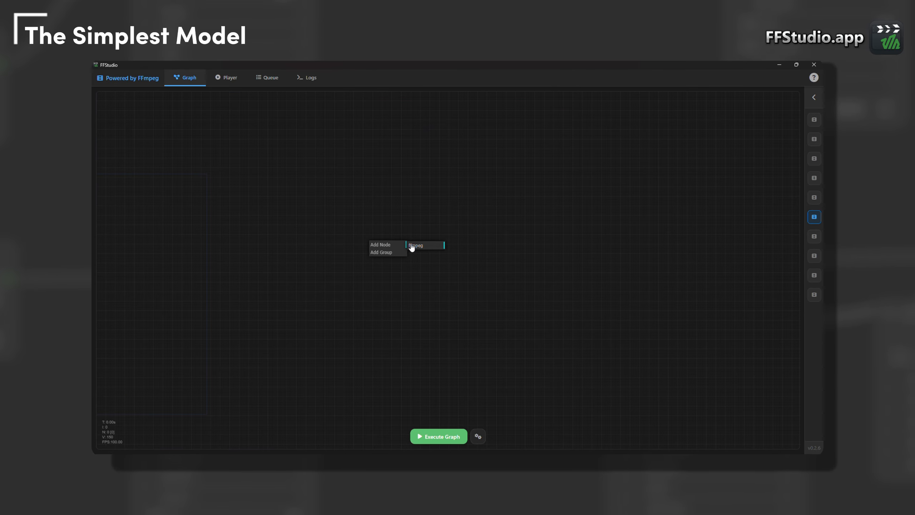
left_click(411, 247)
left_click(446, 283)
- Add an ffmpeg OUT node and place it well apart from the IN node, on its output side
right_click(507, 255)
left_click(518, 258)
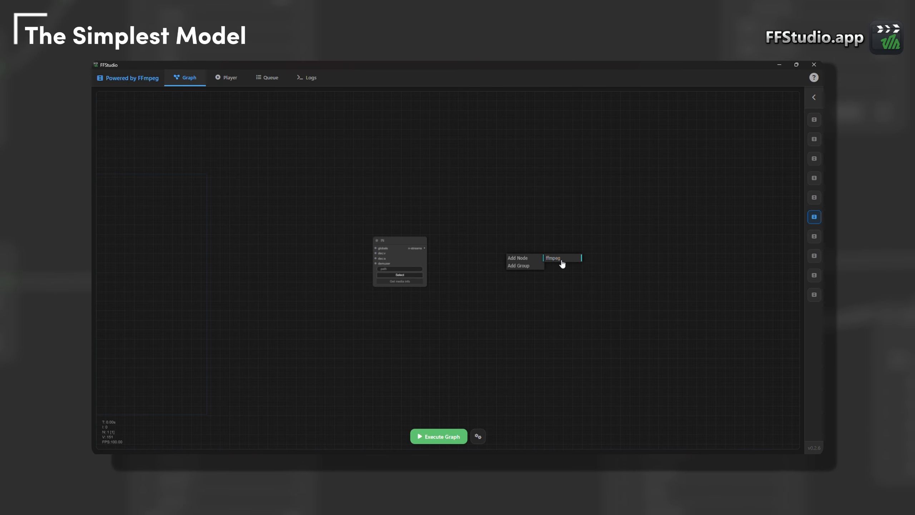
left_click(561, 260)
left_click(613, 316)
left_click_drag(561, 253, 601, 229)
- Add a stream selector node between IN and OUT, set to select by type video
right_click(495, 246)
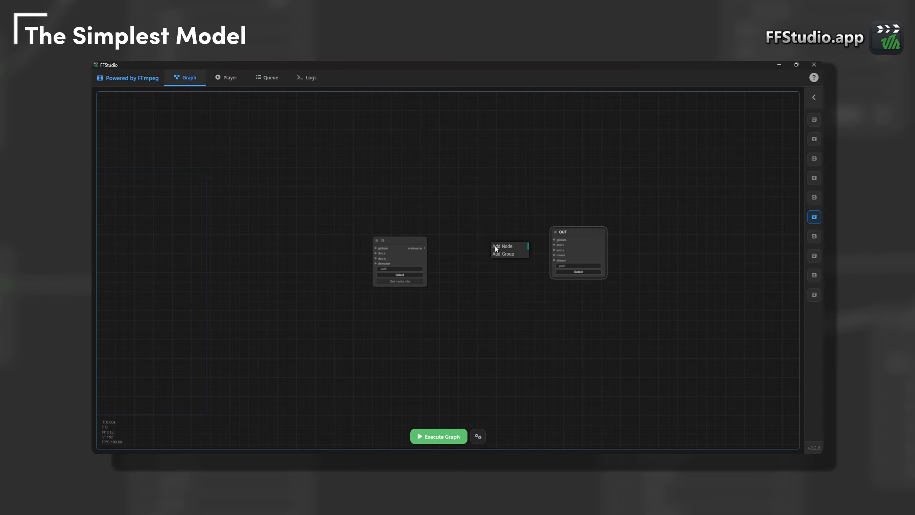
left_click(496, 246)
left_click(542, 249)
left_click(578, 293)
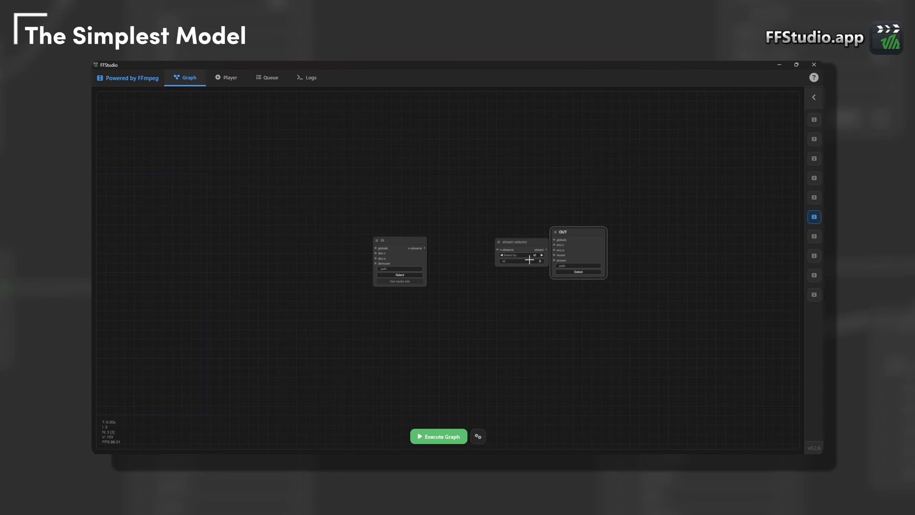
left_click_drag(522, 242, 445, 280)
left_click(504, 238)
- Duplicate the video stream selector beneath the original and set the copy's type to audio
scroll(504, 247, "up", 5)
key("ctrl+c")
key("ctrl+v")
left_click(508, 307)
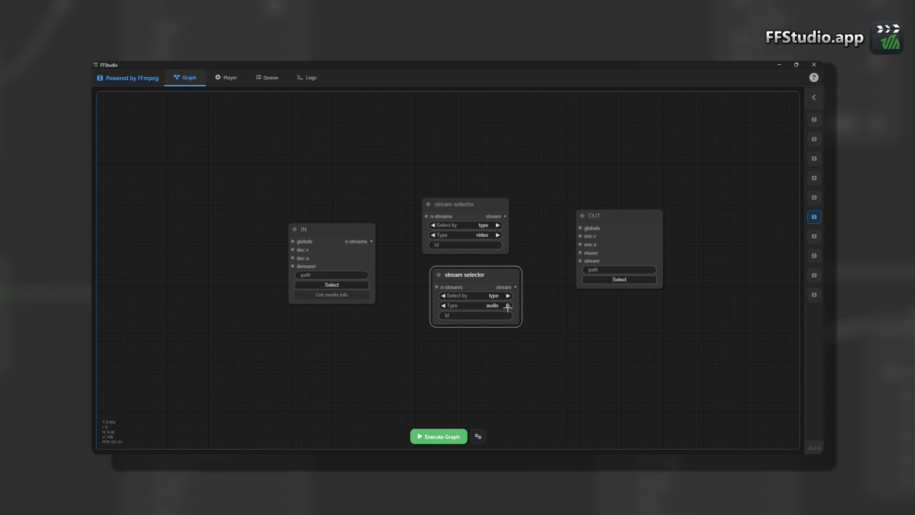
- Connect IN's n-streams to both stream selectors and each selector's stream output to its own OUT stream input
left_click_drag(371, 242, 437, 286)
left_click_drag(371, 241, 580, 260)
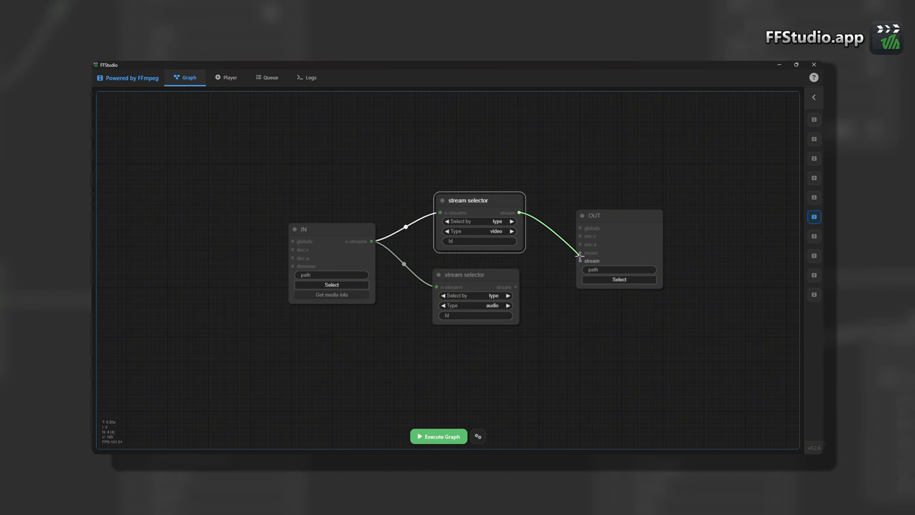
left_click_drag(515, 287, 579, 268)
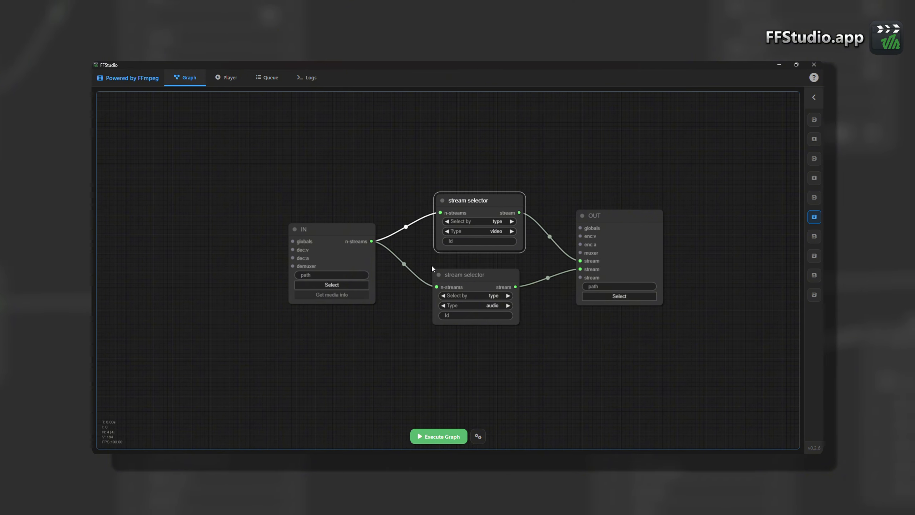
- Spread out the IN, OUT and stream selector nodes so that their connections are clearly separated
left_click_drag(348, 231, 342, 210)
left_click_drag(471, 281, 478, 288)
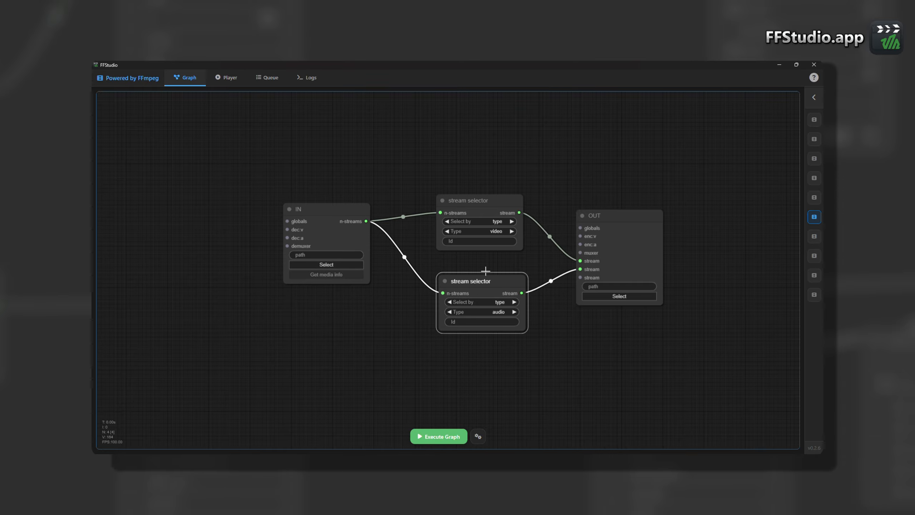
left_click_drag(489, 204, 495, 182)
left_click_drag(601, 218, 627, 207)
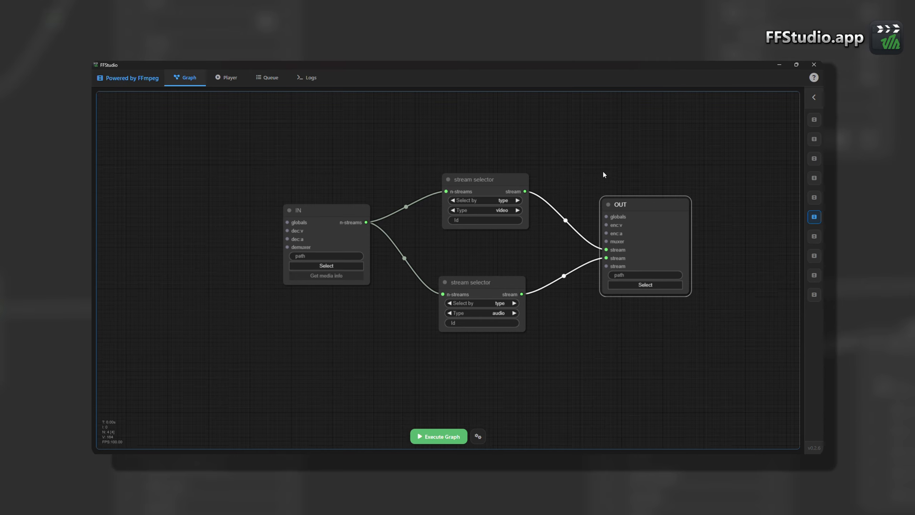
left_click_drag(602, 170, 560, 213)
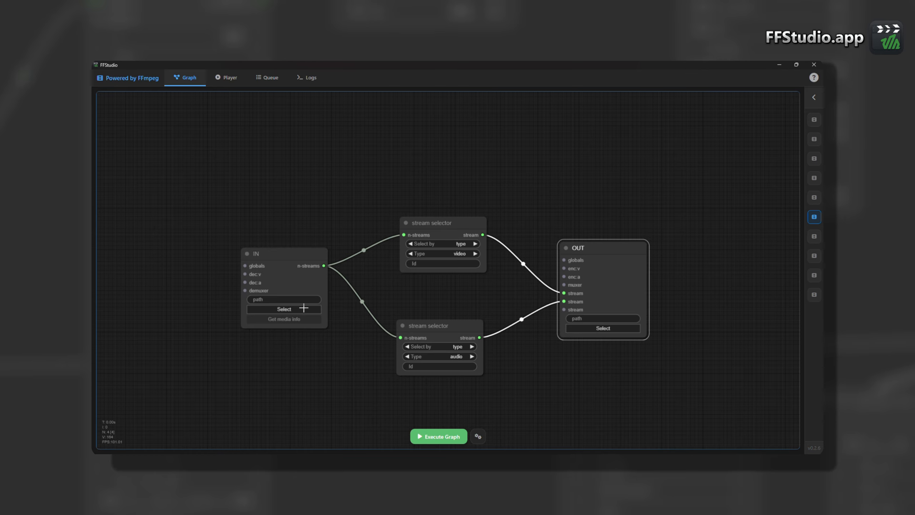
- Load big_buck_bunny_1080p_stereo.avi from C:\Dev\sources as the IN node's file
left_click(304, 308)
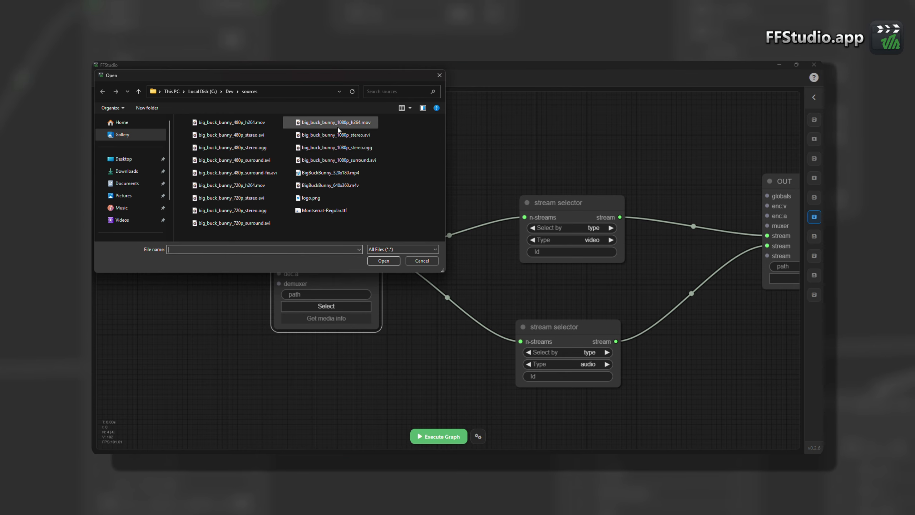
left_click(334, 136)
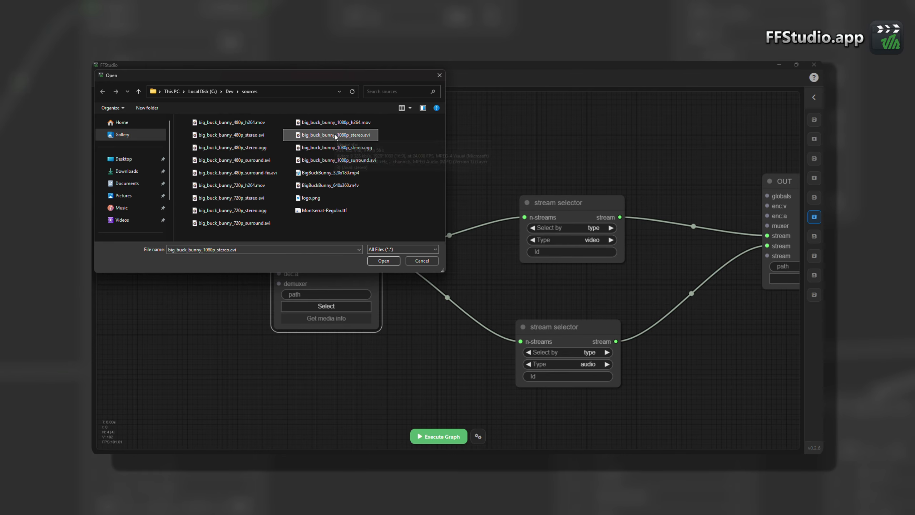
double_click(335, 135)
- Get the media info in the IN node and examine the source file's video and audio stream details
left_click_drag(456, 226, 335, 201)
left_click(353, 286)
scroll(384, 299, "up", 3)
scroll(384, 302, "up", 5)
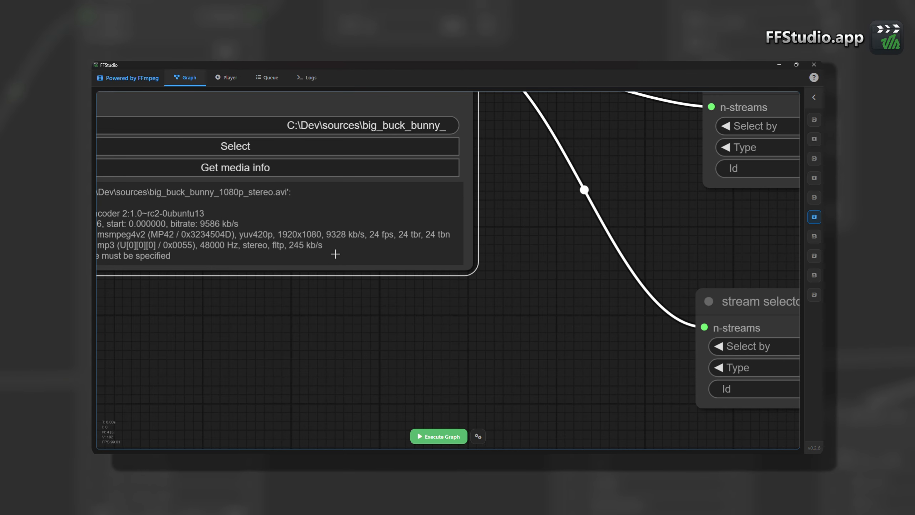
left_click_drag(351, 321, 428, 372)
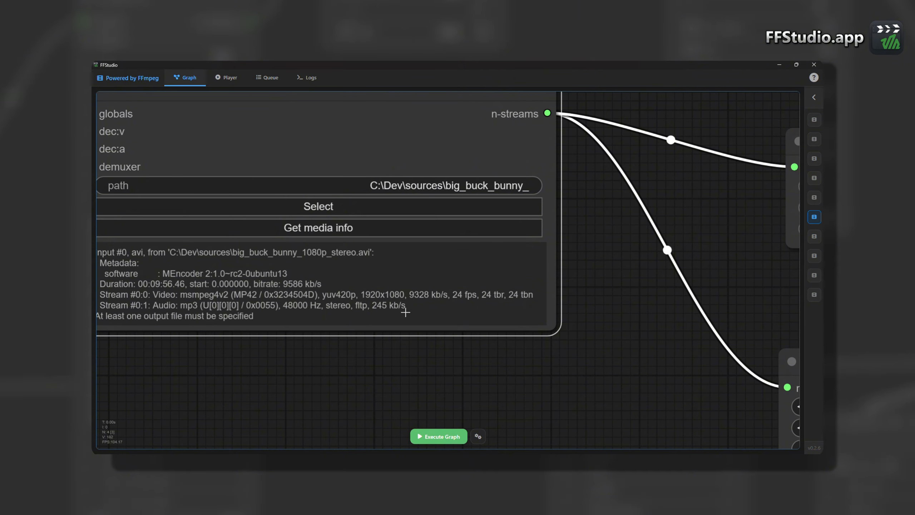
- Reposition the IN node beside the two stream selectors, leaving free space above them
scroll(409, 325, "down", 4)
left_click_drag(577, 296, 354, 293)
left_click_drag(229, 201, 249, 253)
left_click_drag(264, 211, 314, 187)
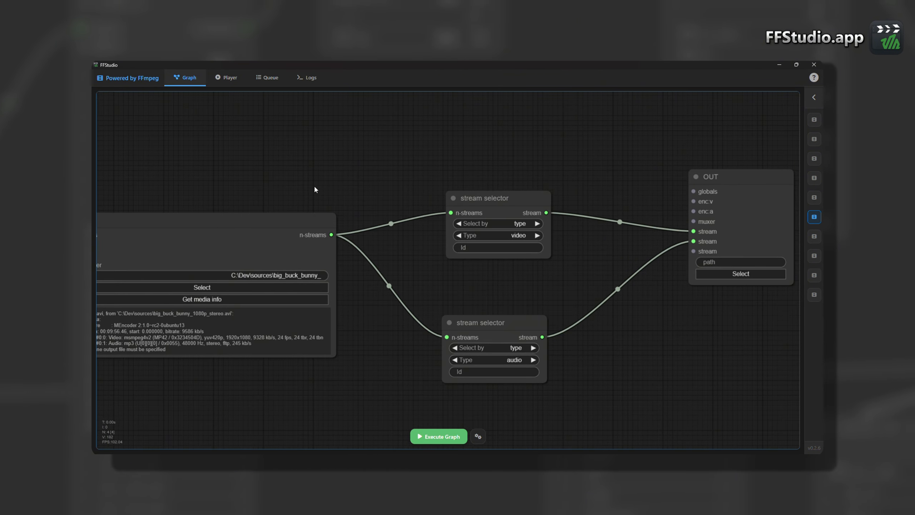
left_click_drag(369, 153, 293, 278)
scroll(354, 218, "down", 1)
left_click_drag(199, 336, 206, 316)
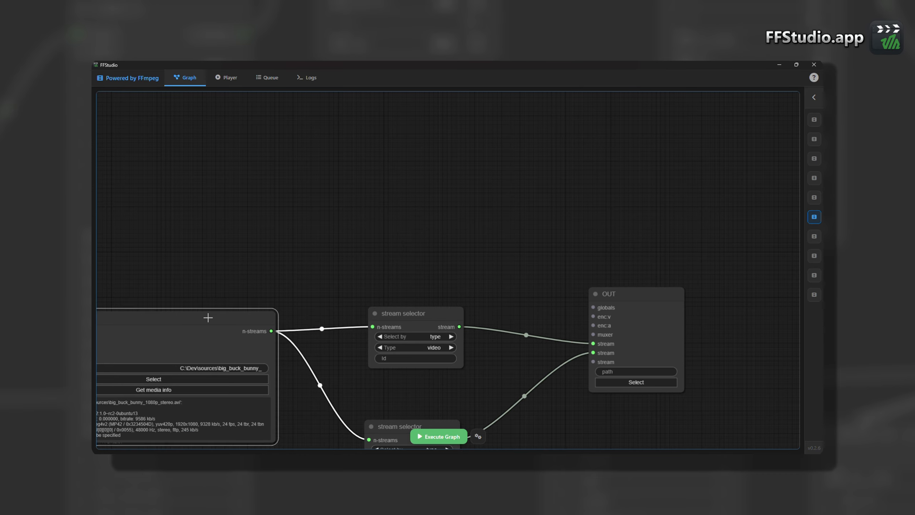
- Search for "-b" and add a -b bitrate option node above the stream selectors
double_click(369, 180)
type("-b")
key("Down")
key("Down")
key("Down")
key("Down")
key("Down")
key("Down")
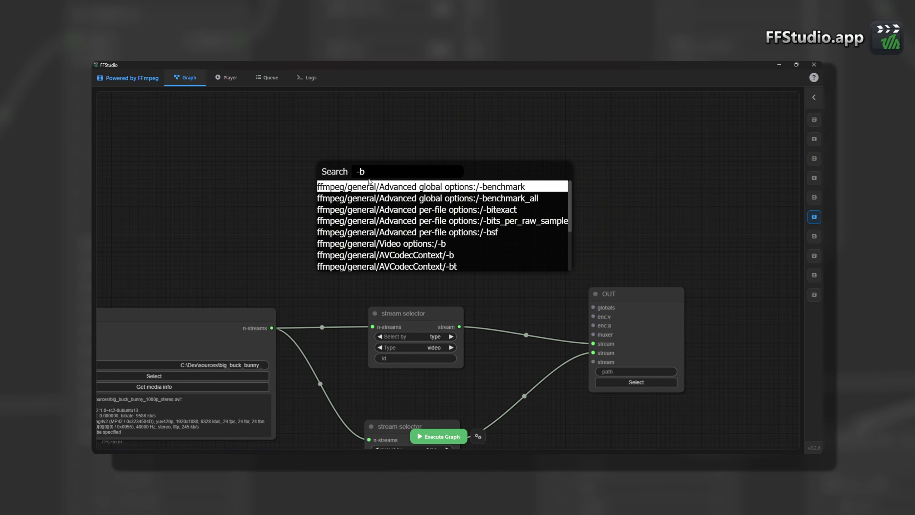
key("Return")
- Copy the video stream selector, connect the copy to the -b node's stream input and set -b to 9M
left_click(401, 320)
mouse_move(455, 319)
left_mouse_down("alt")
mouse_move(311, 199)
mouse_move(306, 133)
mouse_move(373, 194)
left_mouse_up("alt")
left_click_drag(431, 180, 424, 209)
left_click(424, 209)
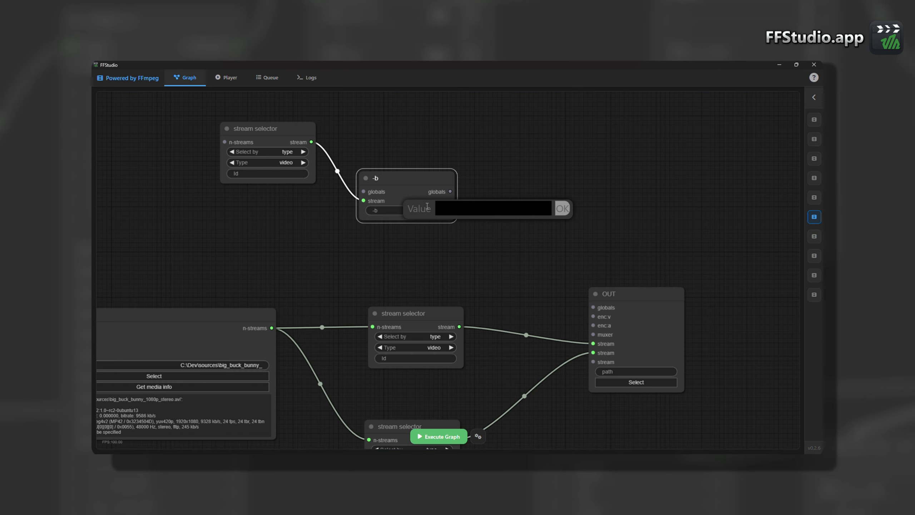
type("9M")
key("Return")
- Duplicate the selector and -b pair, set the copied selector's type to audio and its -b value to 200K
left_click(275, 130, "shift")
left_click_drag(275, 130, 529, 144, "alt")
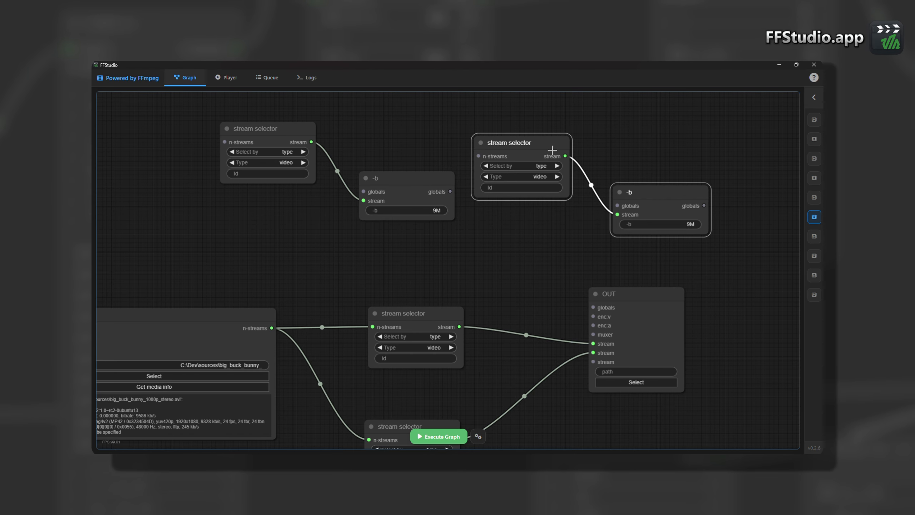
left_click(556, 177)
left_click(647, 224)
key("BackSpace")
key("BackSpace")
type("200K")
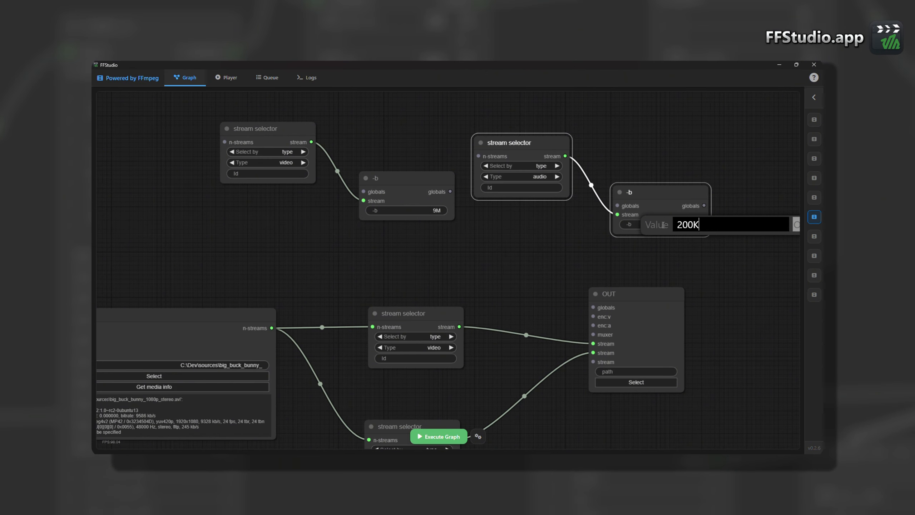
key("Return")
- Chain the 9M node's globals into the 200K node and connect that node's globals to OUT's globals input
left_click_drag(450, 191, 543, 139)
left_click_drag(593, 182, 593, 307)
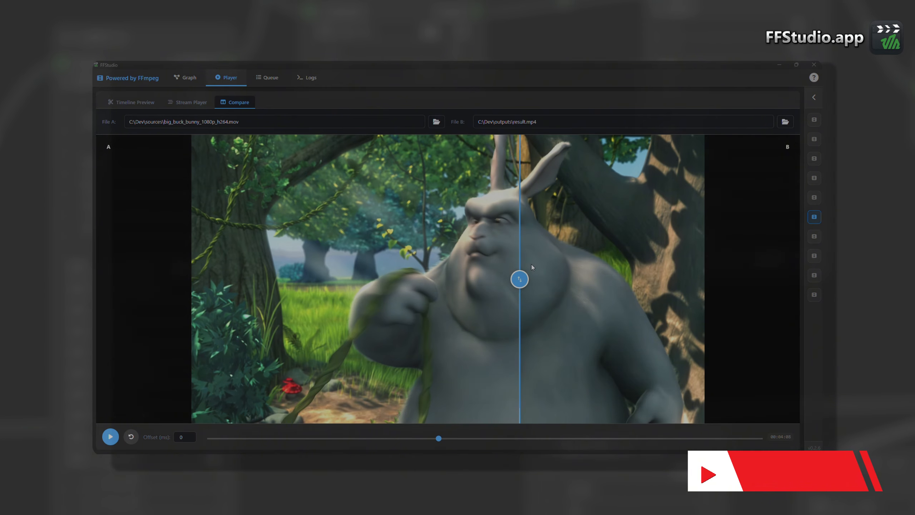
left_click_drag(520, 278, 569, 278)
left_click(330, 438)
left_click(578, 438)
left_click(225, 438)
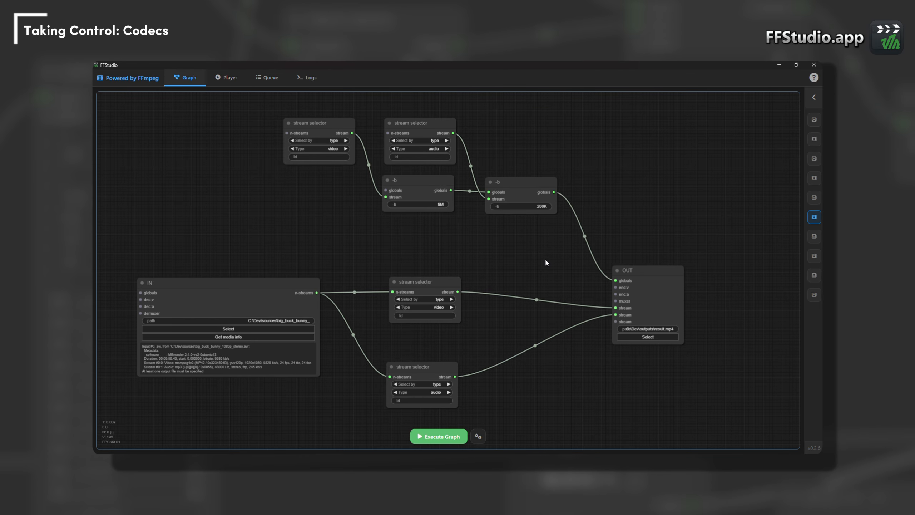
left_click_drag(544, 266, 527, 271)
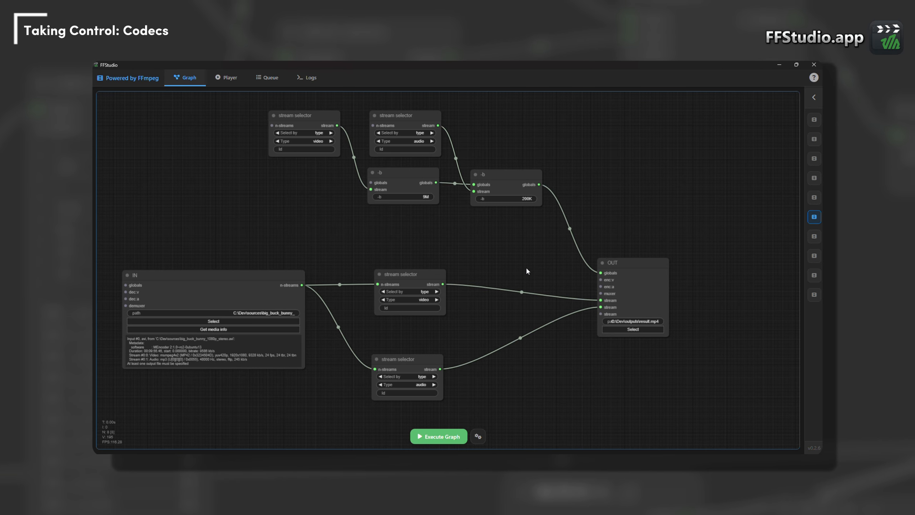
left_click_drag(527, 271, 503, 280)
scroll(511, 310, "down", 2)
left_click_drag(515, 316, 518, 345)
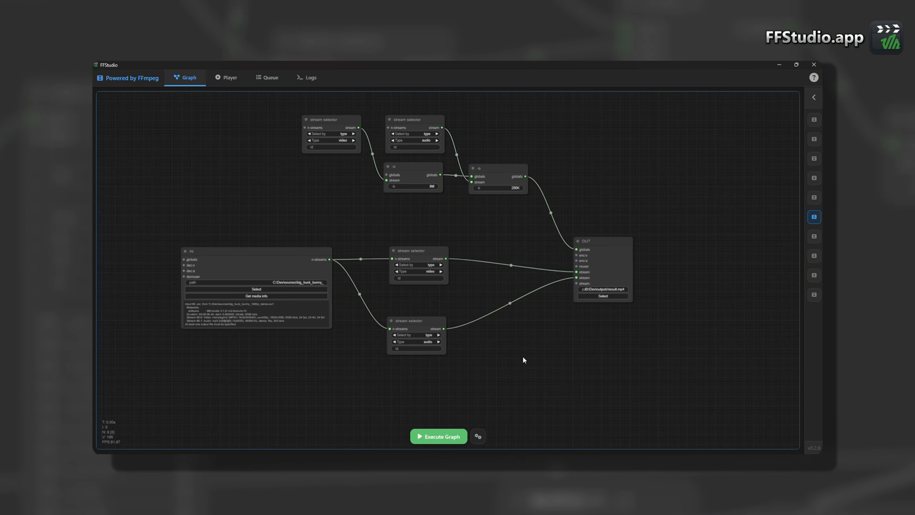
left_click_drag(524, 358, 533, 380)
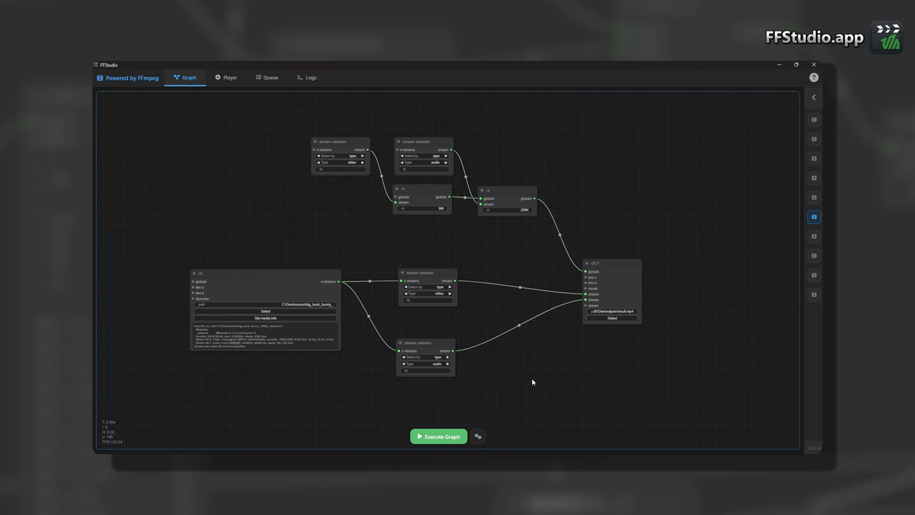
mouse_move(675, 350)
left_mouse_down()
mouse_move(660, 321)
mouse_move(669, 367)
left_mouse_up()
- Move the group of bitrate option nodes closer to the main chain and shift the OUT node lower
left_click(589, 280)
left_click_drag(569, 223, 227, 135)
left_click_drag(405, 202, 445, 222)
left_click_drag(620, 295, 619, 348)
left_click_drag(644, 310, 644, 298)
scroll(645, 301, "down", 5)
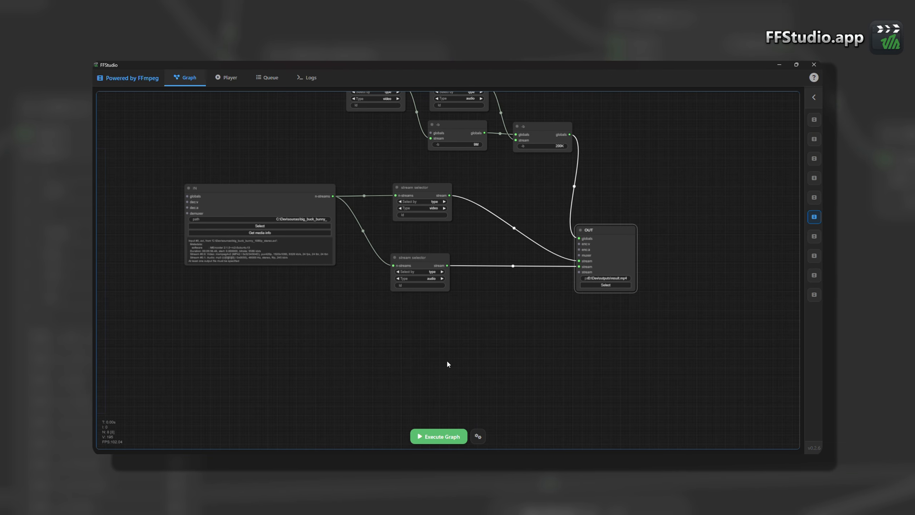
- Add a libx264 video encoder node below the audio selector and connect its codec output to OUT's enc:v
double_click(395, 344)
type("libx")
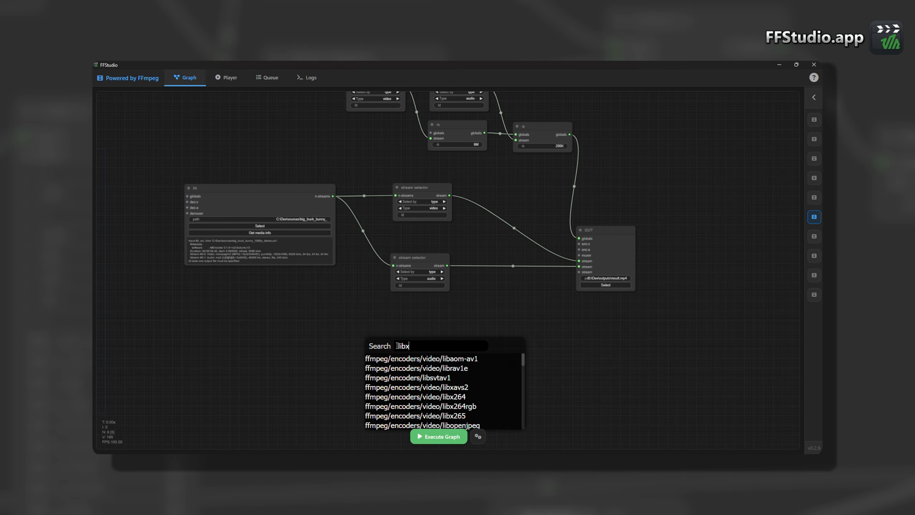
key("Down")
key("Down")
key("Return")
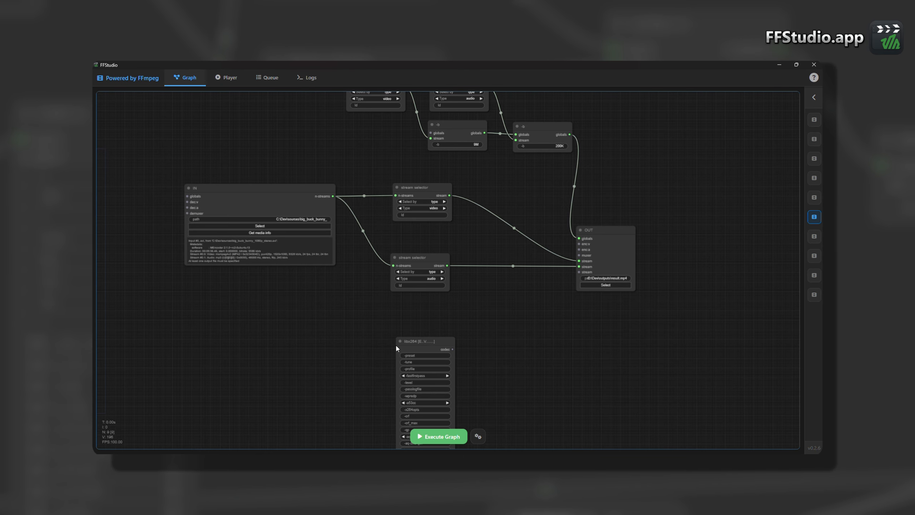
left_click_drag(397, 346, 412, 336)
left_click_drag(468, 339, 579, 244)
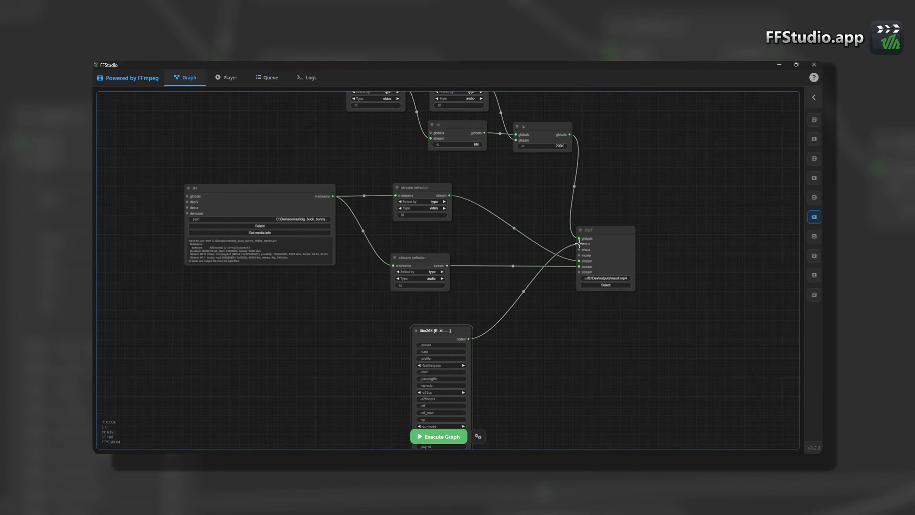
double_click(524, 352)
type("aac")
right_click(520, 333)
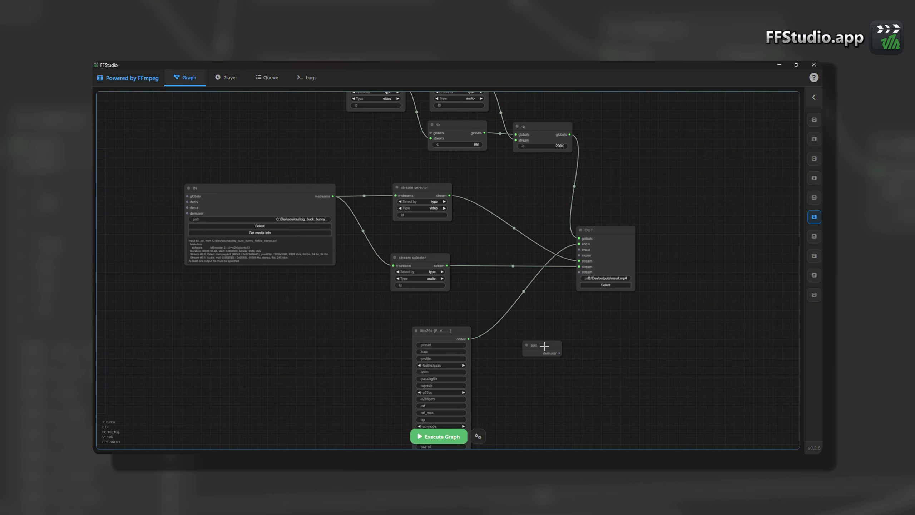
- Add an aac audio encoder node beside the libx264 node and connect its codec output to OUT's enc:a
mouse_move(540, 336)
left_click(575, 335)
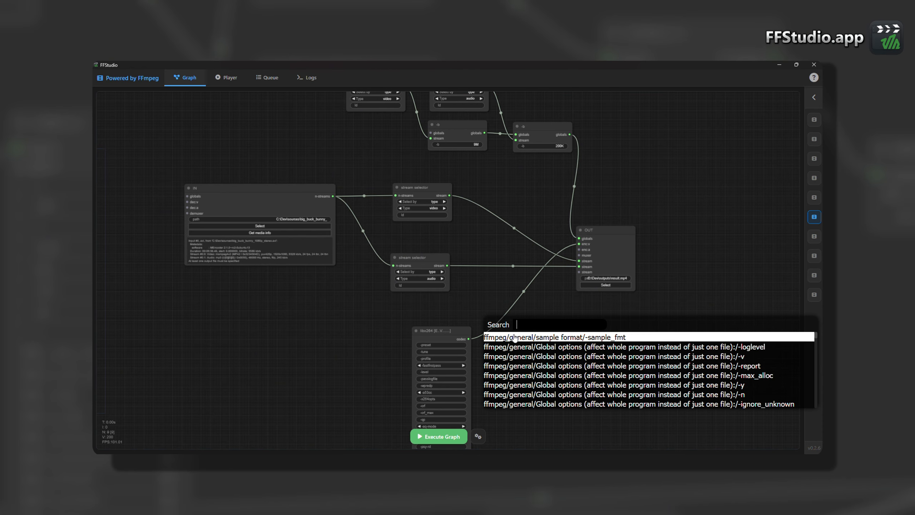
type("aac")
left_click(559, 337)
left_click_drag(571, 328, 579, 249)
left_click_drag(553, 321, 536, 350)
left_click_drag(468, 339, 578, 244)
left_click_drag(557, 356, 518, 355)
left_click_drag(570, 357, 560, 321)
- Set the -crf value of the libx264 encoder node to 24
scroll(560, 325, "up", 3)
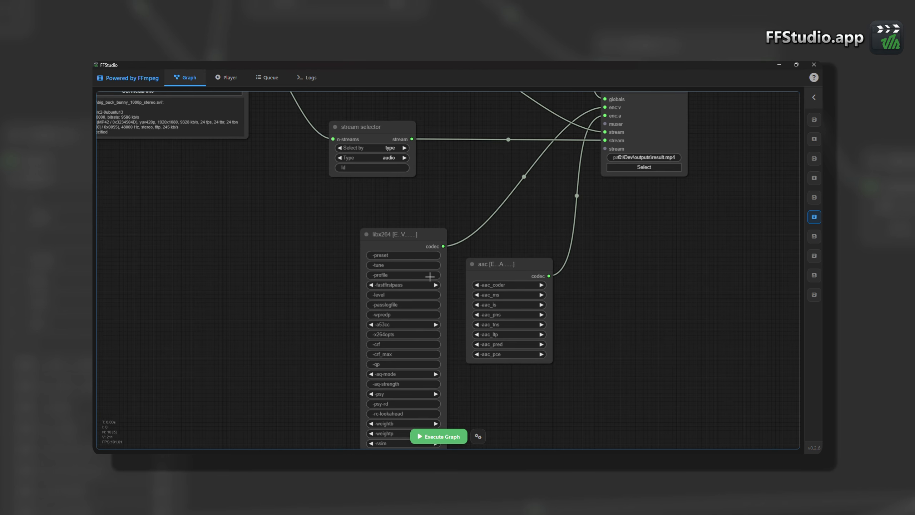
left_click(435, 285)
left_click(371, 285)
left_click(412, 343)
type("24")
left_click(542, 342)
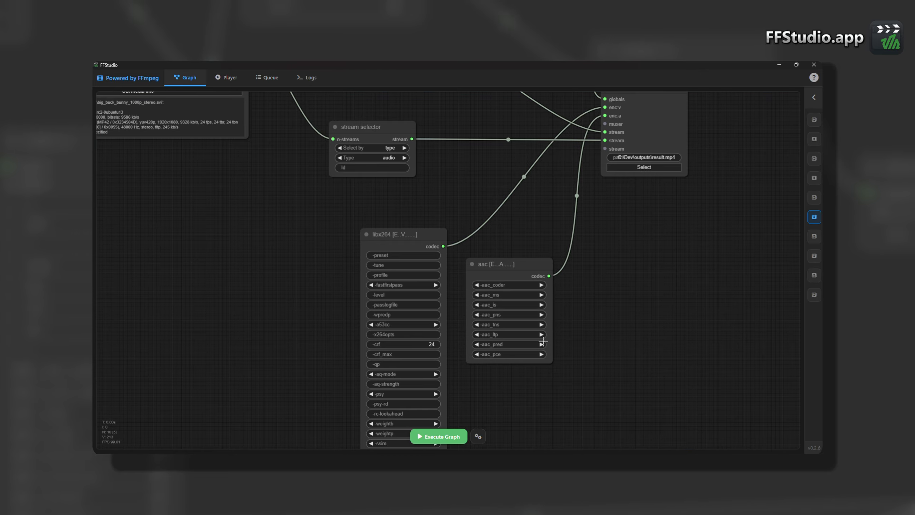
scroll(656, 329, "down", 4)
left_click_drag(575, 268, 564, 331)
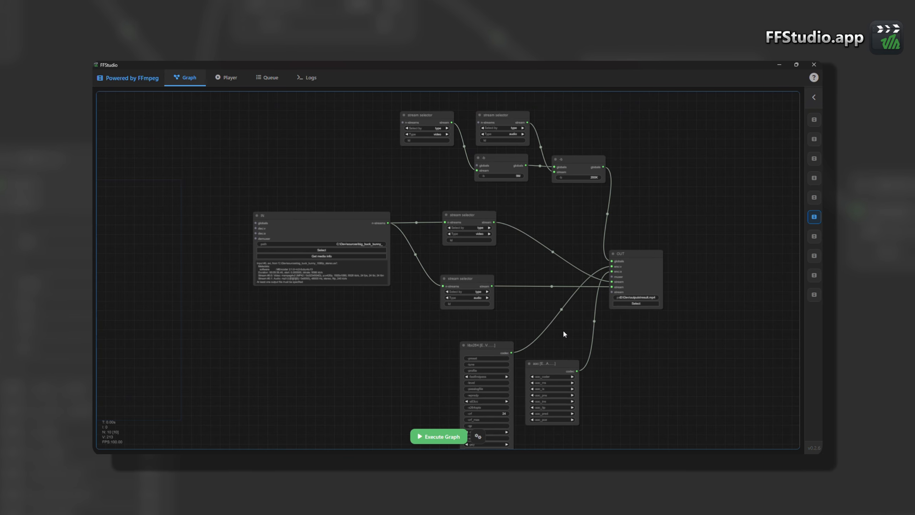
left_click_drag(562, 329, 550, 342)
scroll(518, 336, "up", 2)
scroll(519, 335, "down", 1)
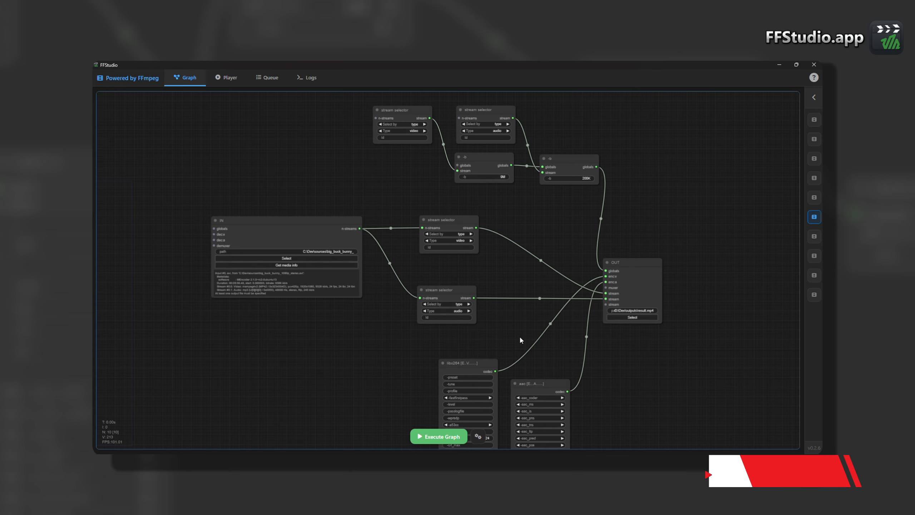